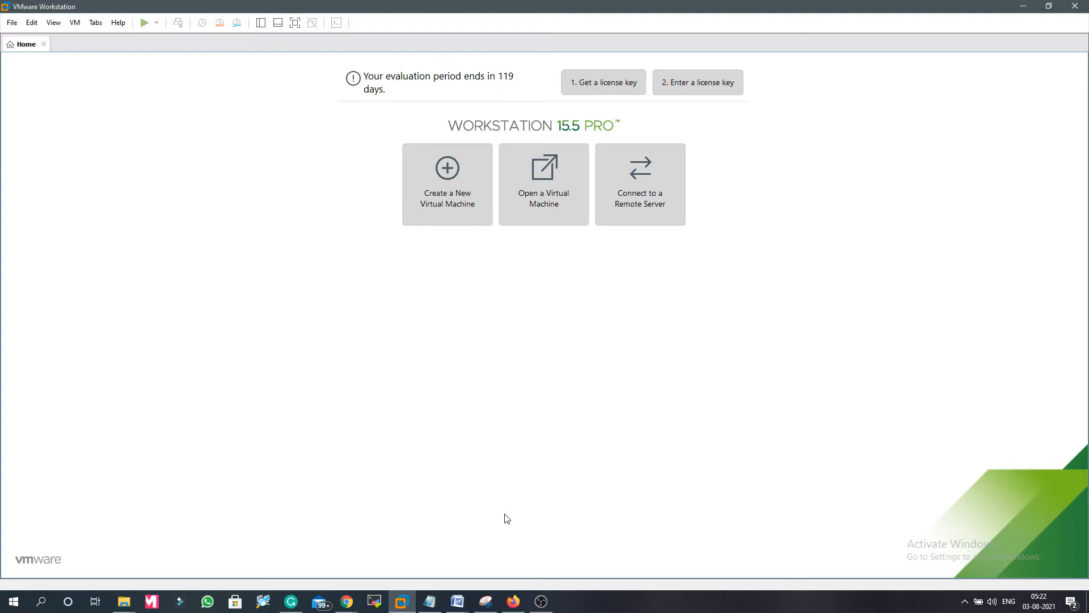
Switch to Firefox to view the Fedora 34 Workstation download page, and return to VMware Workstation.
click(513, 601)
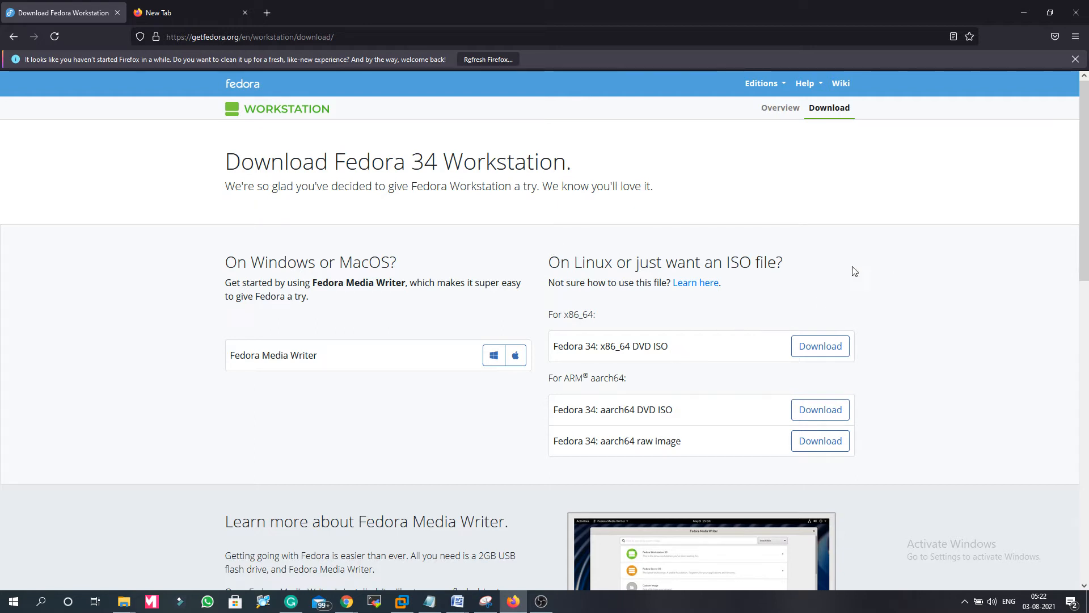
click(1022, 18)
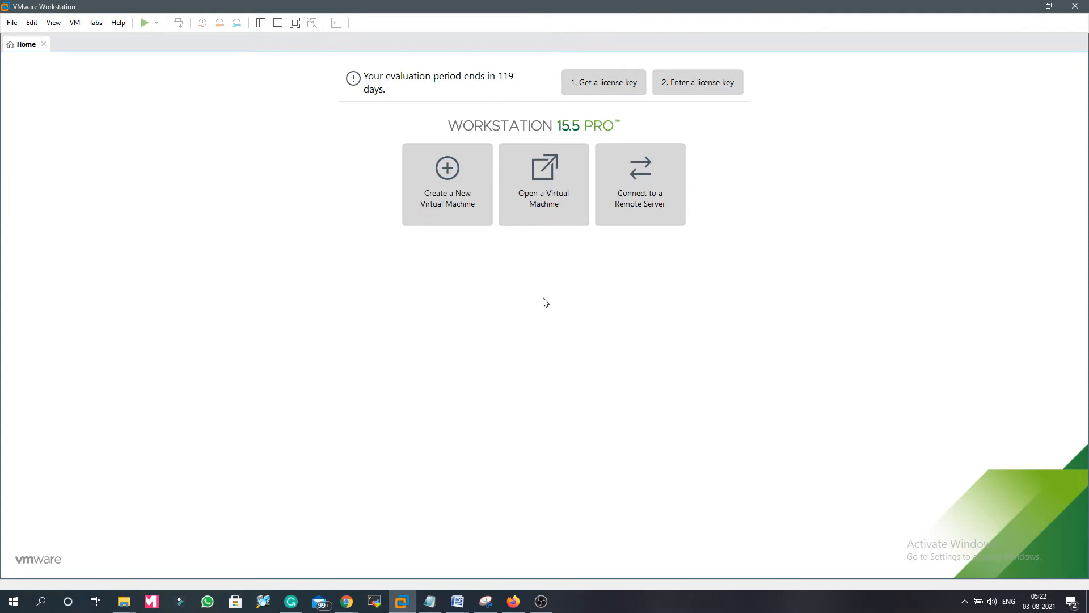
Start a new virtual machine with the typical configuration and the Fedora-Workstation-Live-x86_64-24-1.2.iso installer image.
click(447, 177)
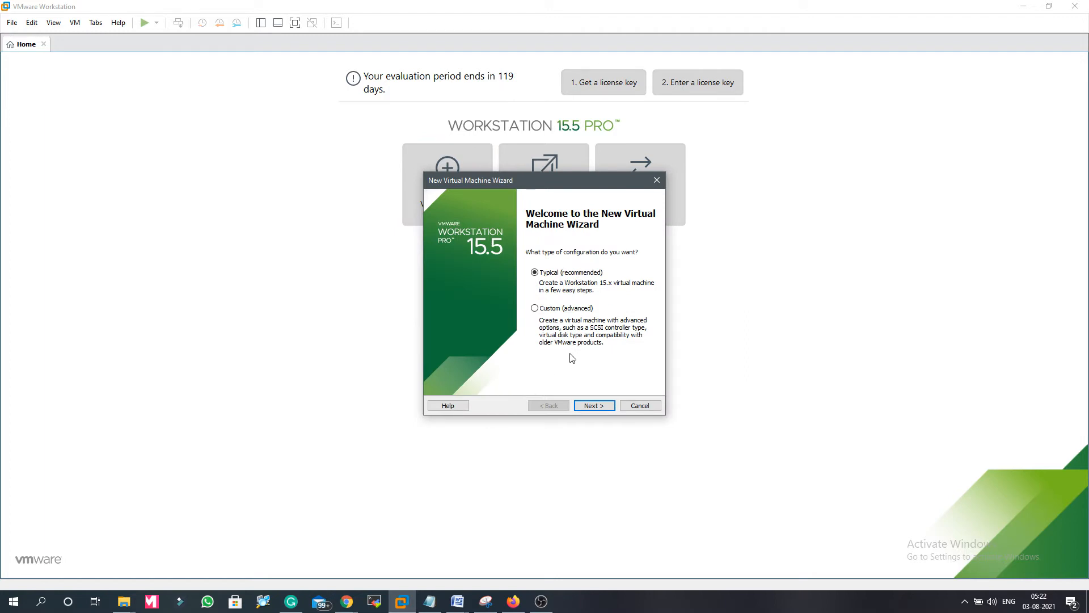
click(600, 406)
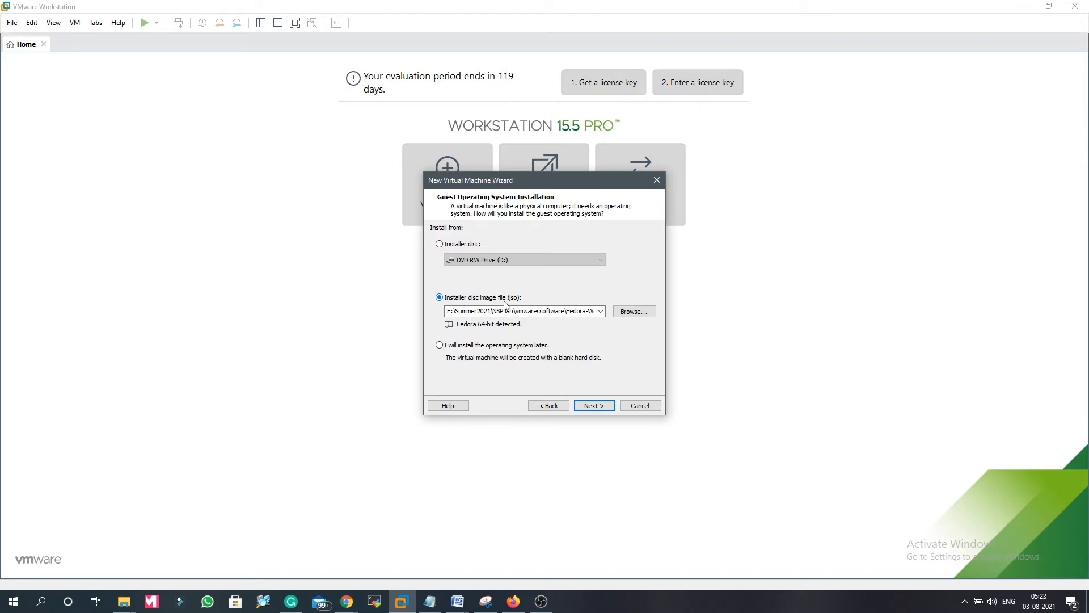
click(600, 312)
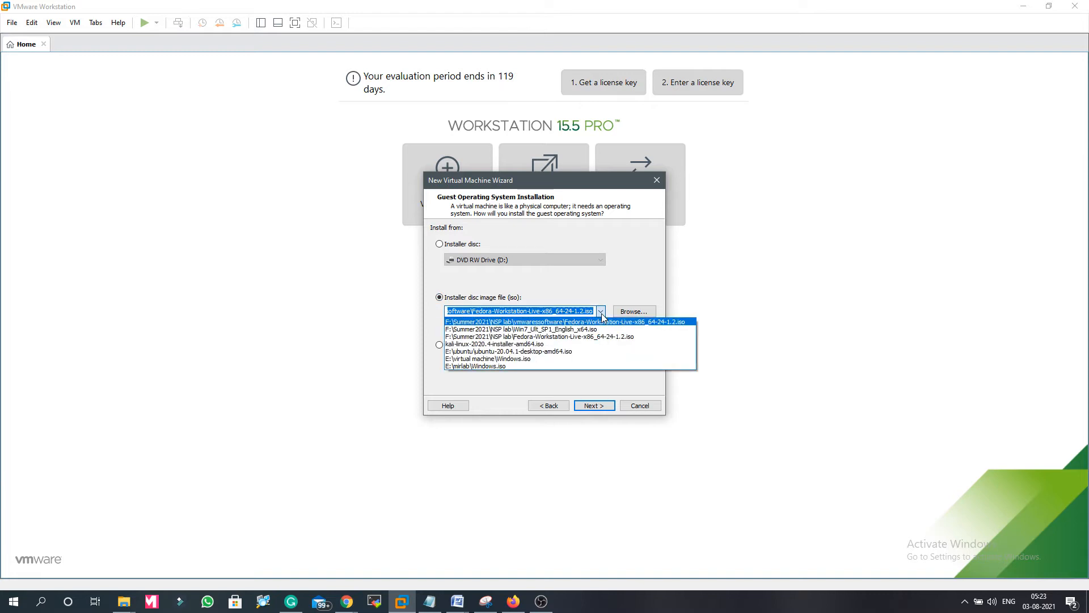
click(601, 312)
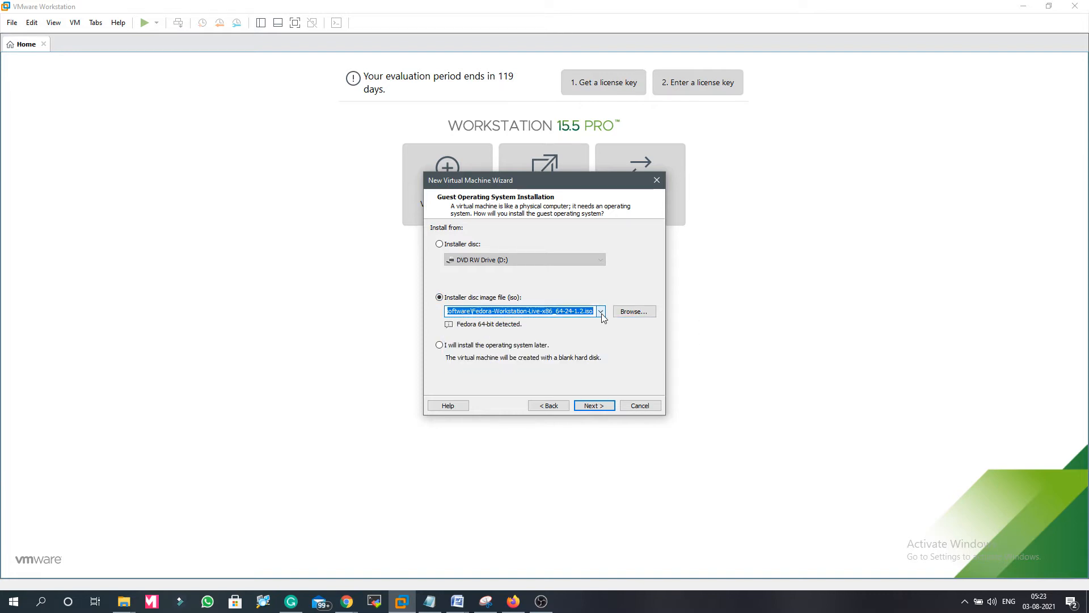
click(595, 405)
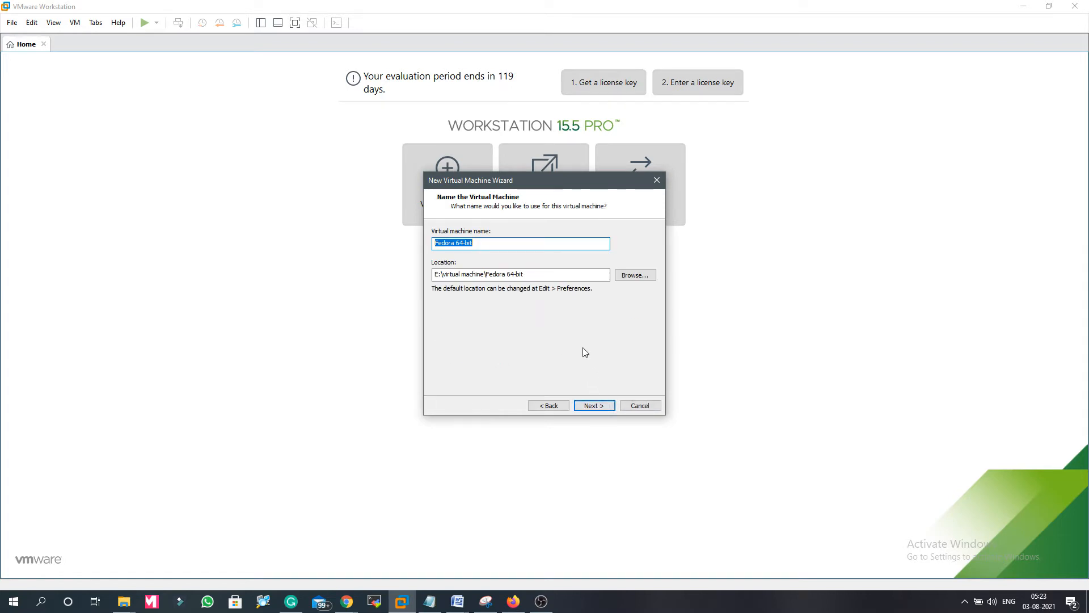
Name the virtual machine Linux.
click(500, 246)
key(BackSpace)
key(BackSpace)
key(BackSpace)
key(BackSpace)
key(BackSpace)
key(BackSpace)
key(BackSpace)
key(BackSpace)
key(BackSpace)
key(BackSpace)
key(BackSpace)
key(BackSpace)
text(L)
click(504, 274)
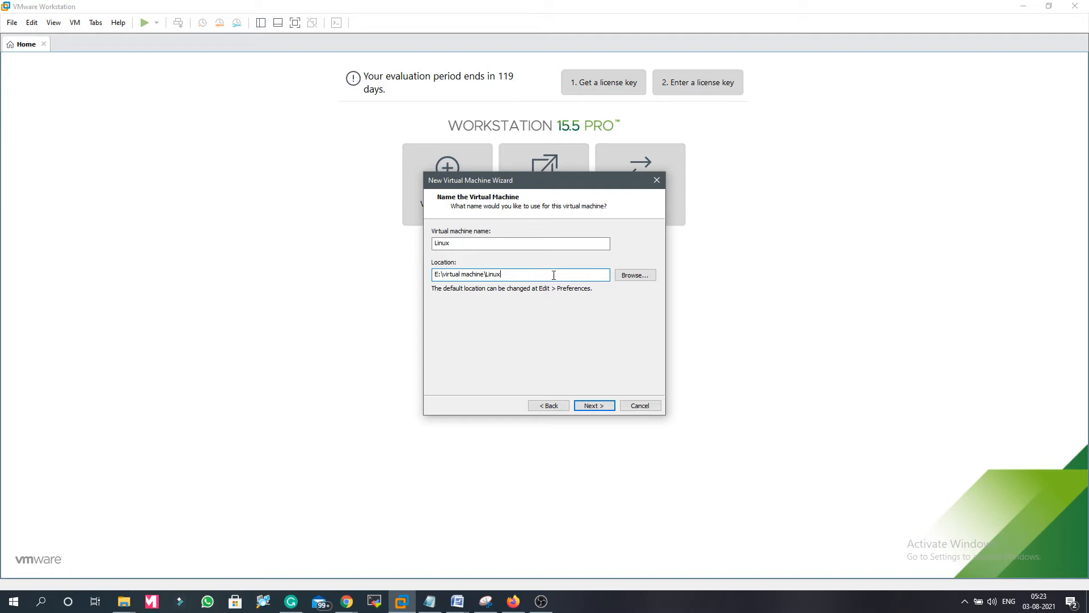
Change the virtual machine's location to the root of the E: drive and continue to the disk capacity settings.
click(595, 403)
click(611, 319)
click(634, 275)
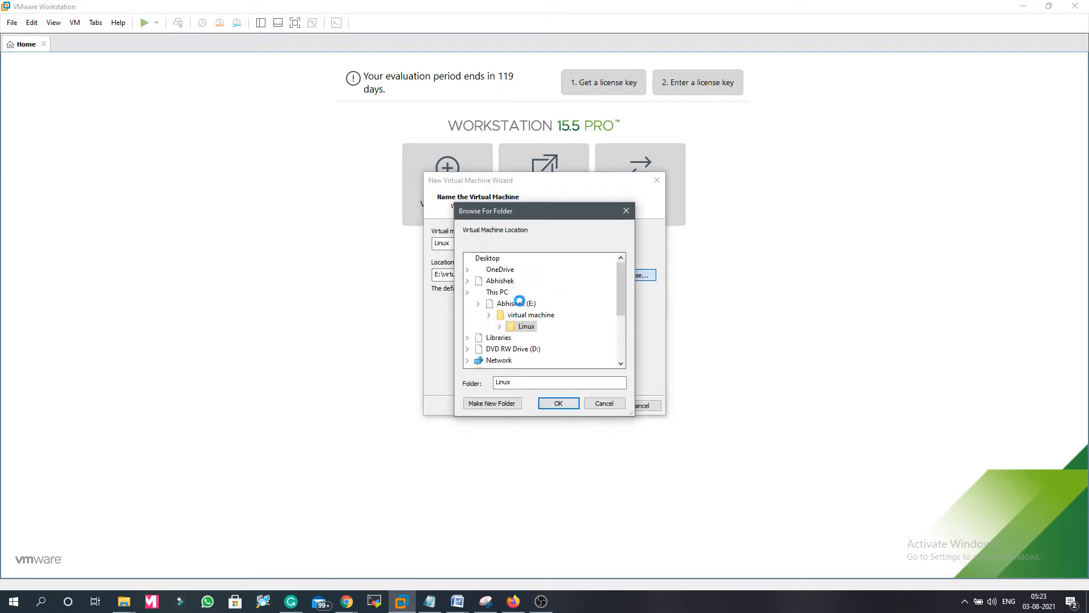
scroll(519, 324, up, 4)
scroll(520, 328, up, 3)
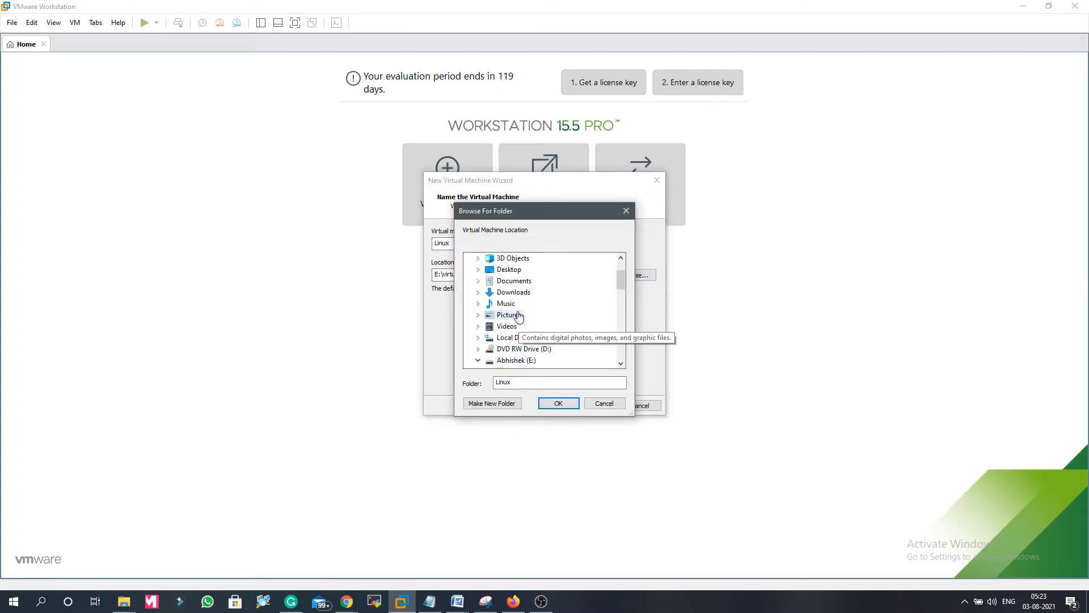
scroll(514, 324, down, 1)
click(513, 326)
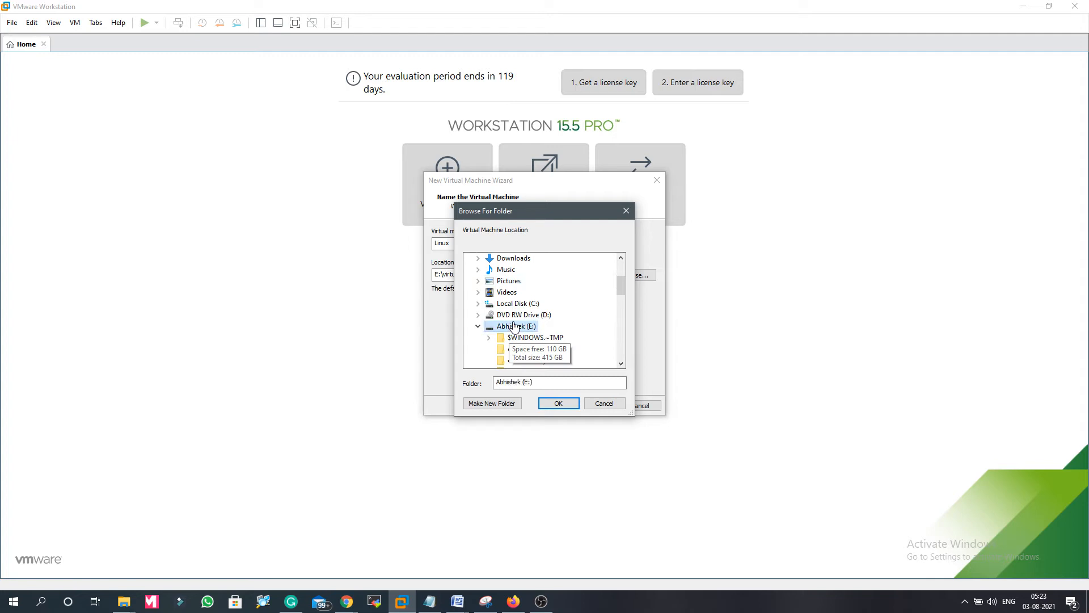
click(562, 404)
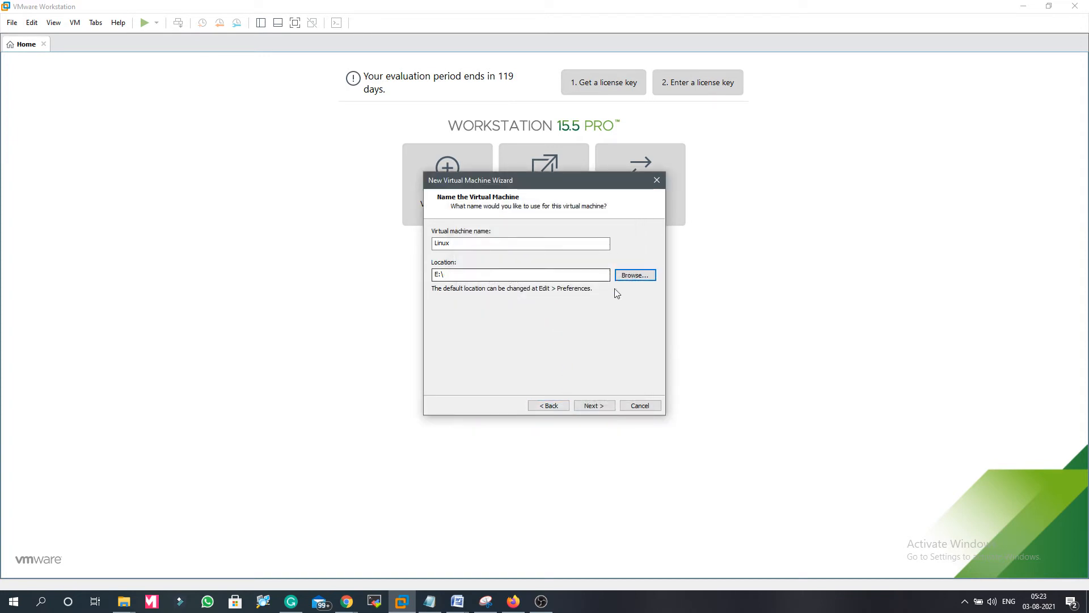
click(606, 405)
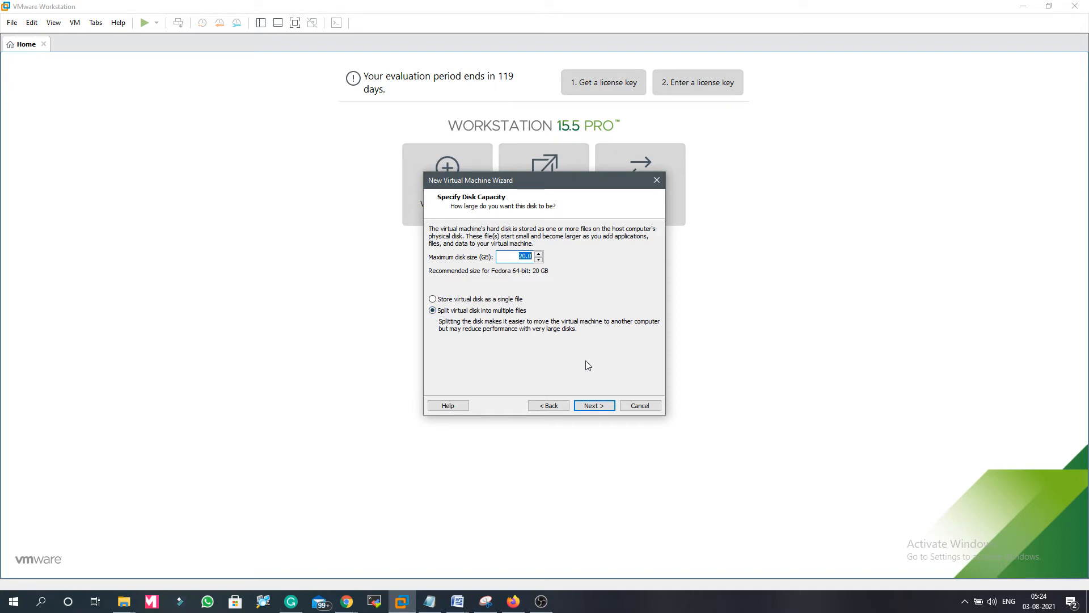
Accept the 20 GB disk split into multiple files and review the virtual machine's summary, including memory and network adapter.
click(605, 405)
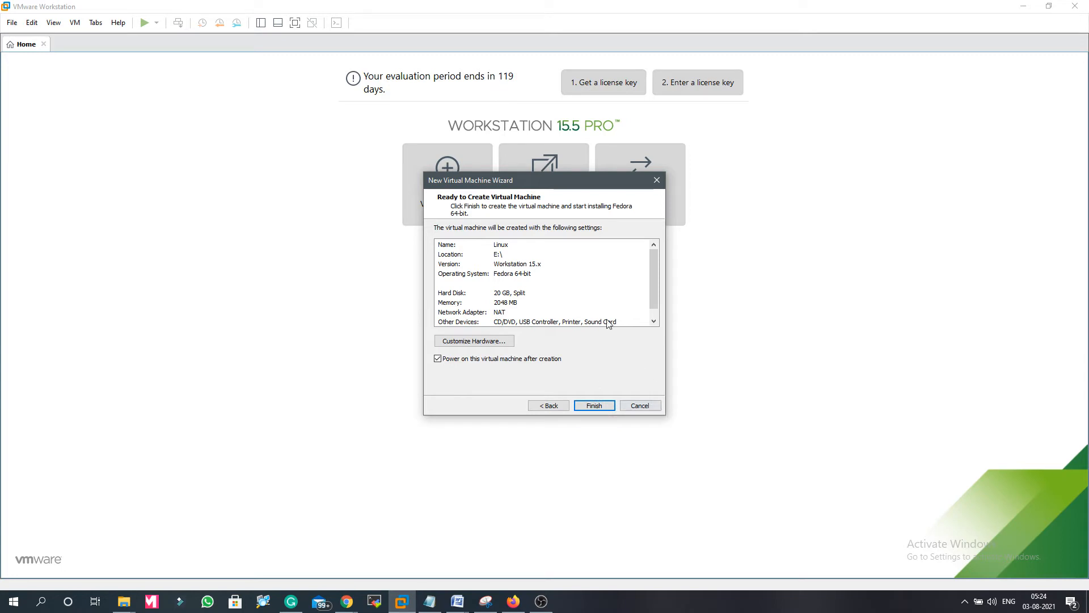
drag(566, 189, 480, 187)
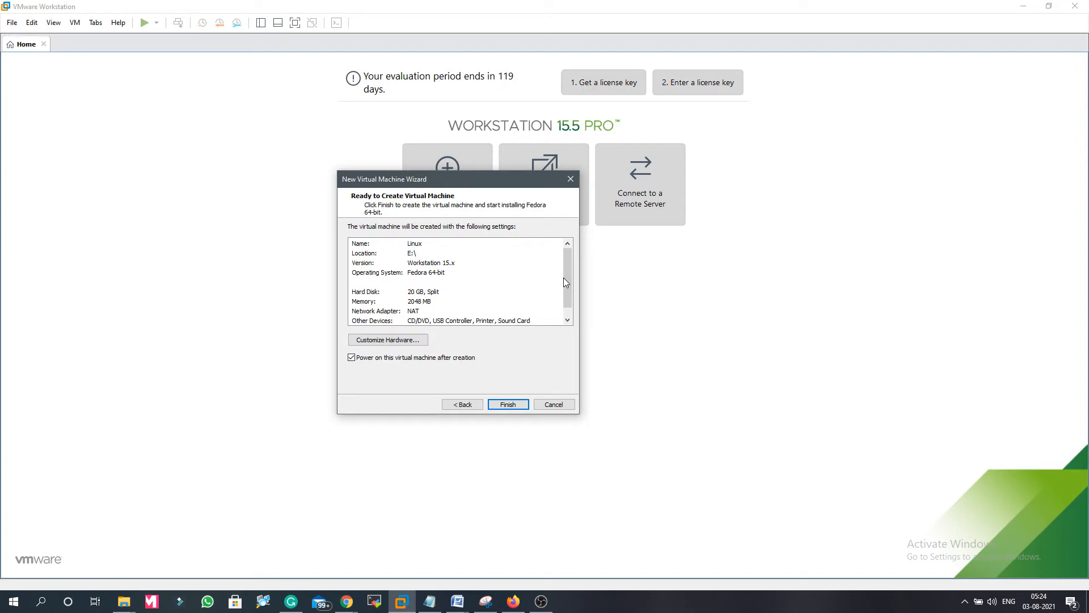
drag(563, 278, 567, 294)
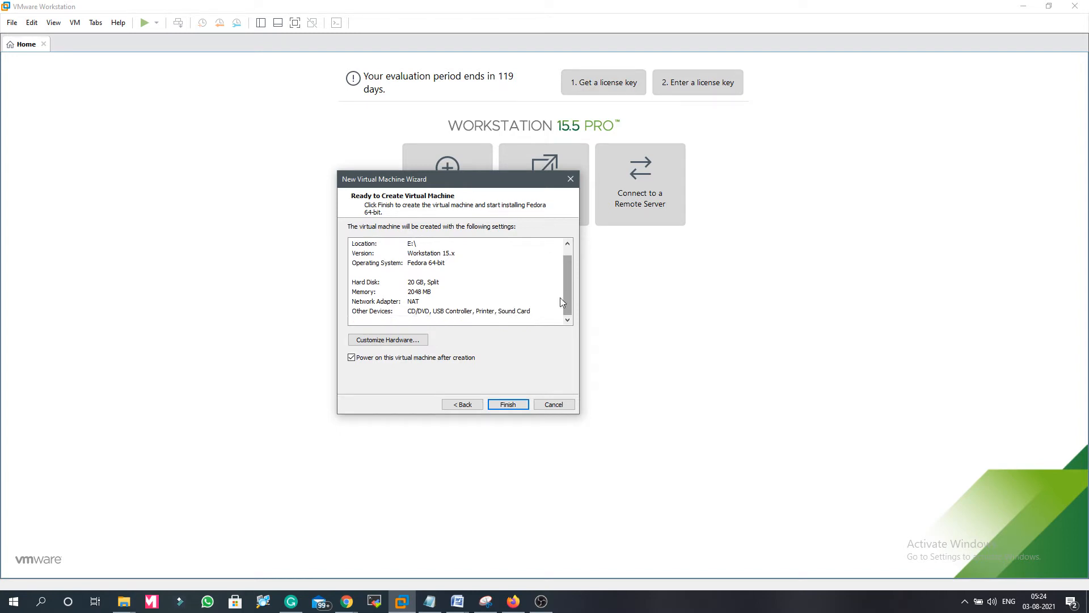
click(422, 302)
click(428, 292)
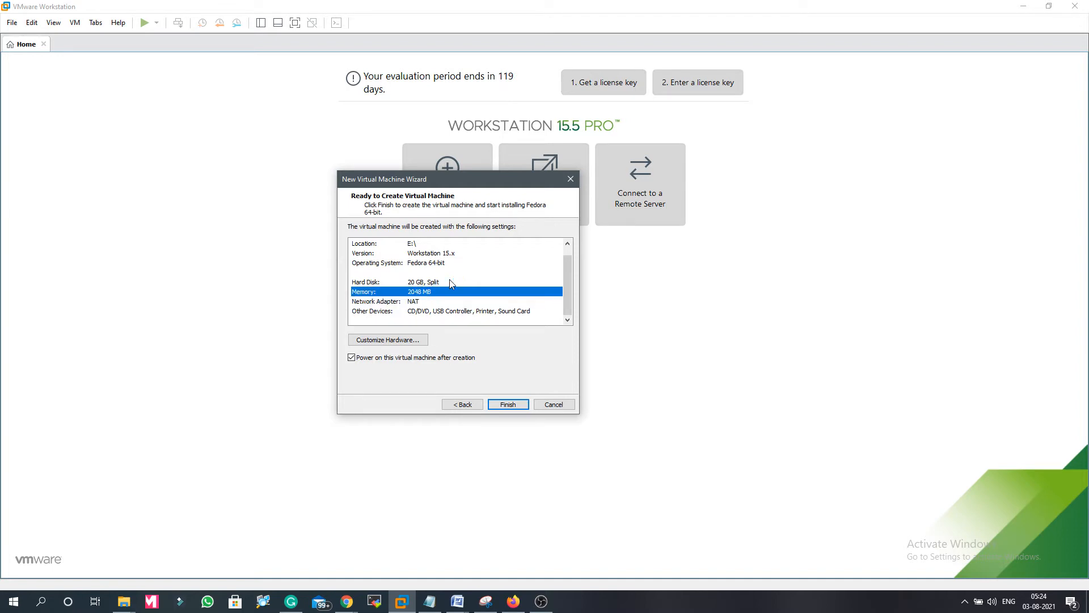
Check the memory in the hardware customization settings, and finish creating the virtual machine with power-on after creation.
click(407, 340)
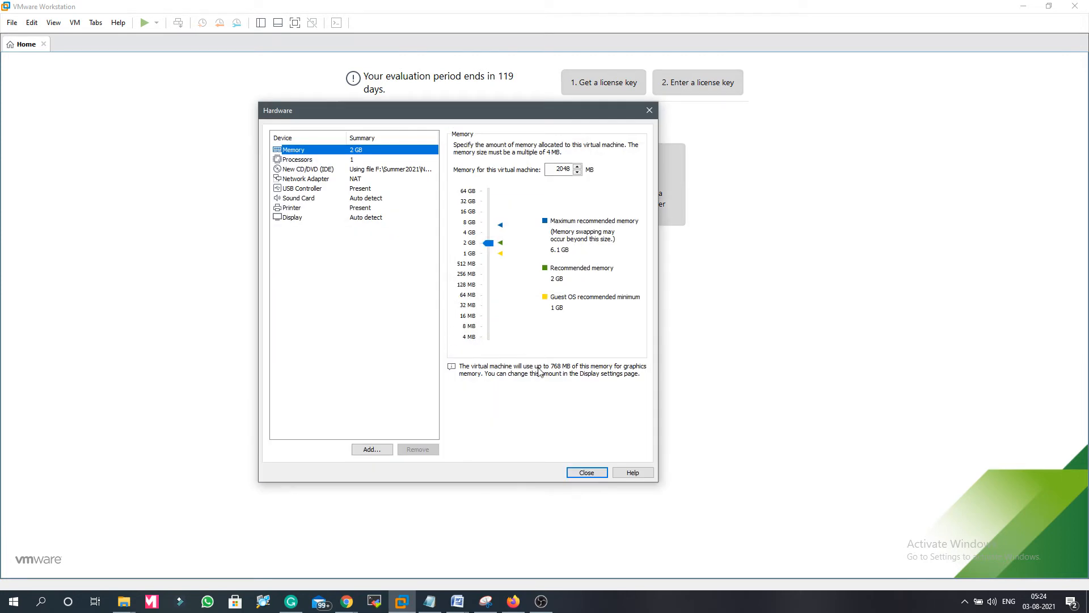
click(593, 473)
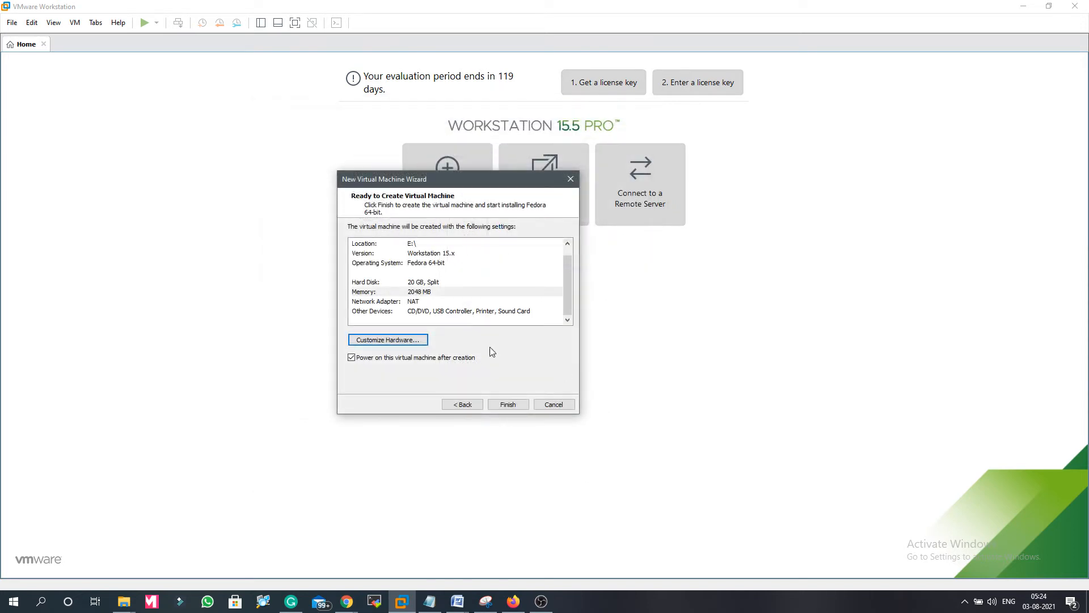
click(513, 405)
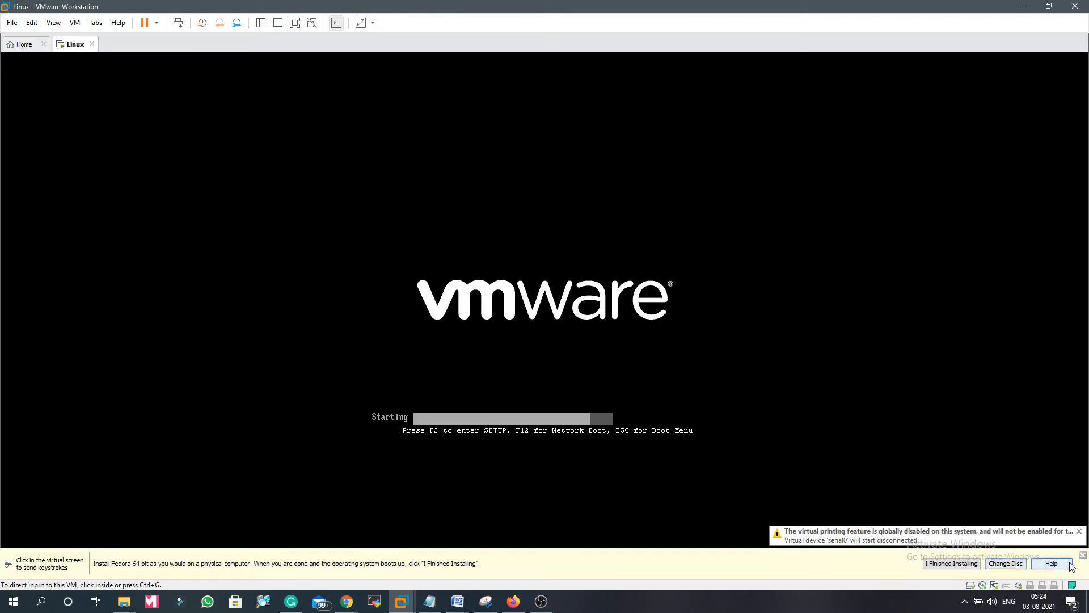
Dismiss the guest installation hint and boot the virtual machine with Test this media & start Fedora-Workstation-Live 24.
click(1083, 555)
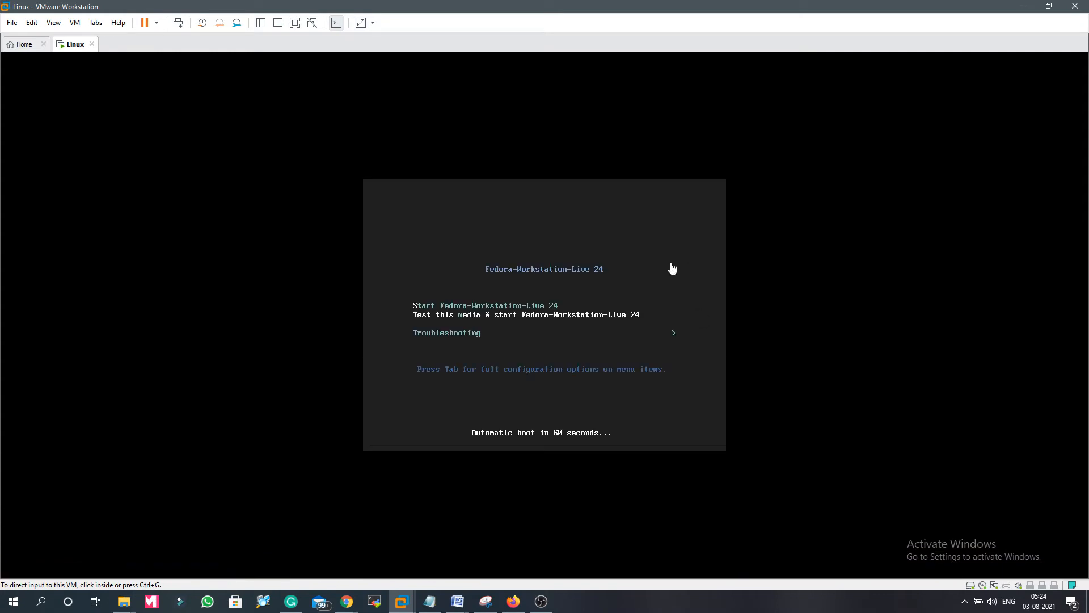
click(671, 268)
key(Down)
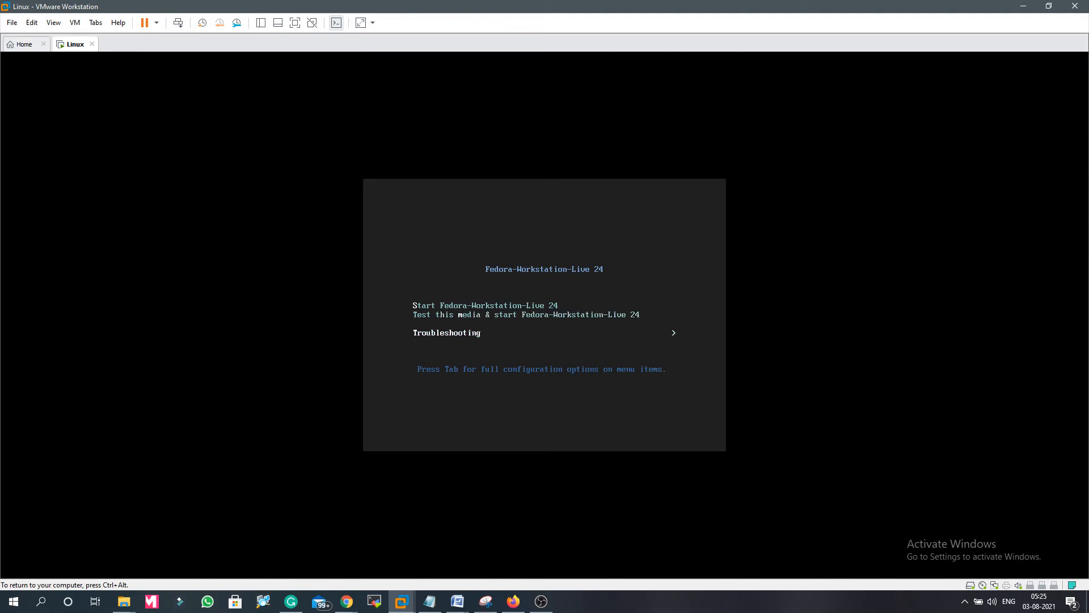
key(Up)
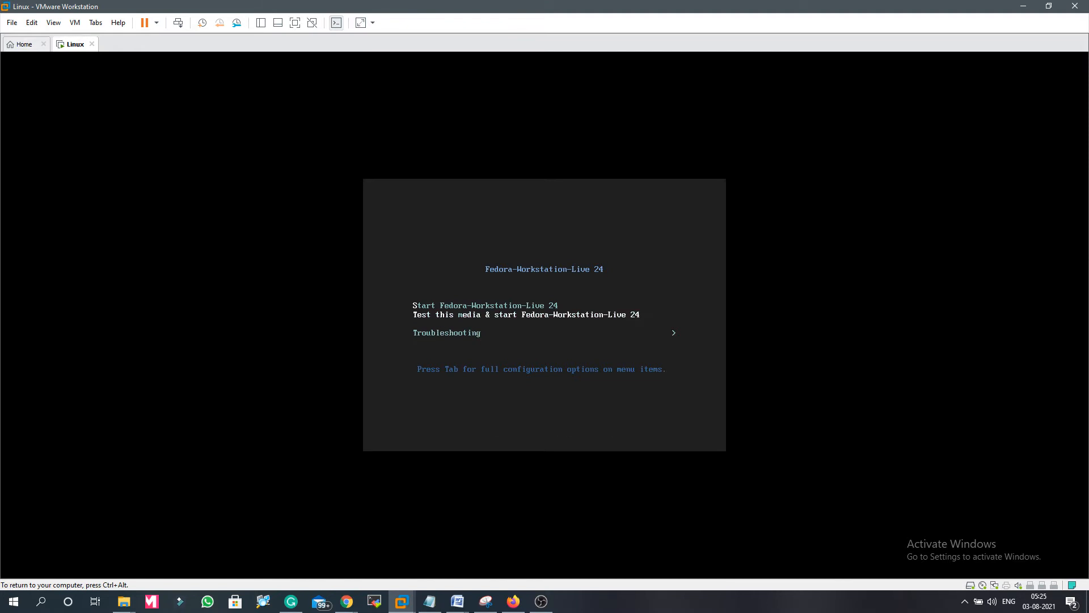
key(Return)
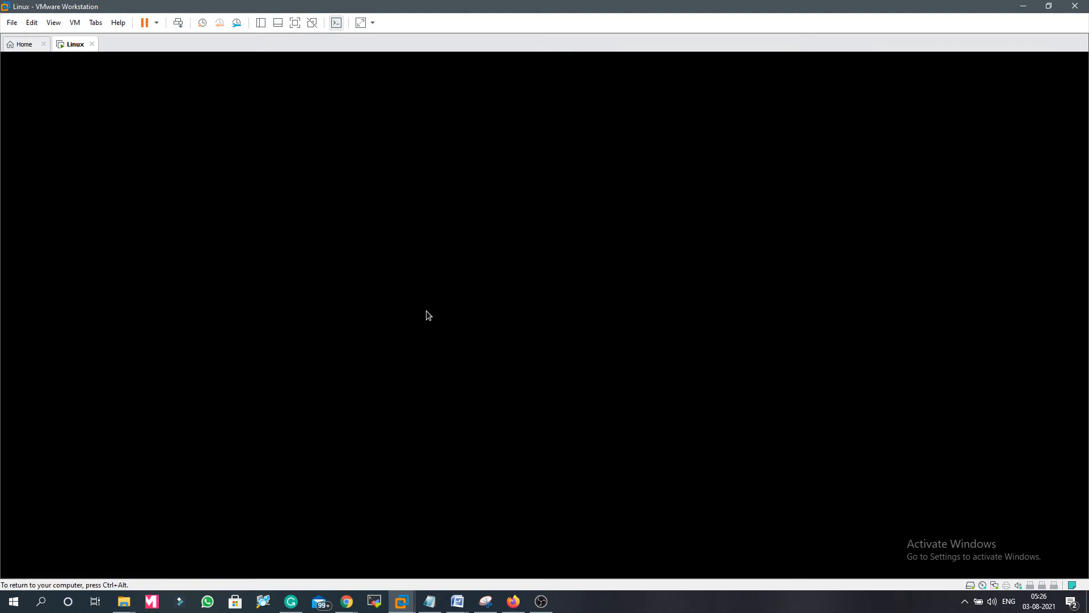
Launch Install to Hard Drive from the Welcome to Fedora window.
key(ctrl+alt)
click(357, 147)
key(ctrl+alt)
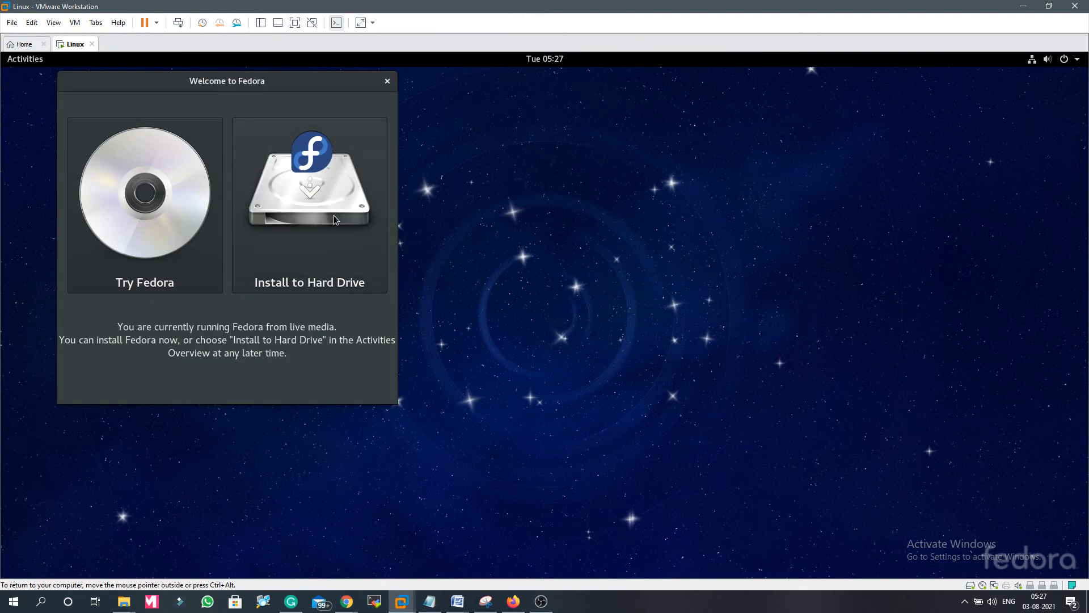
click(315, 216)
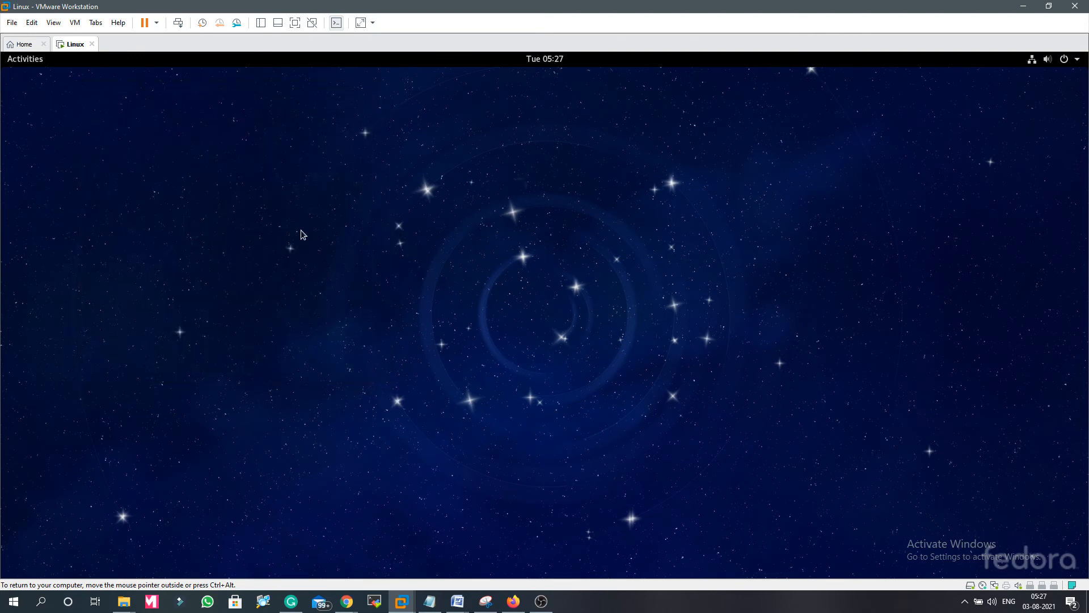
Try to launch Install to Hard Drive a second time from the Activities overview, and close the error dialog.
click(32, 61)
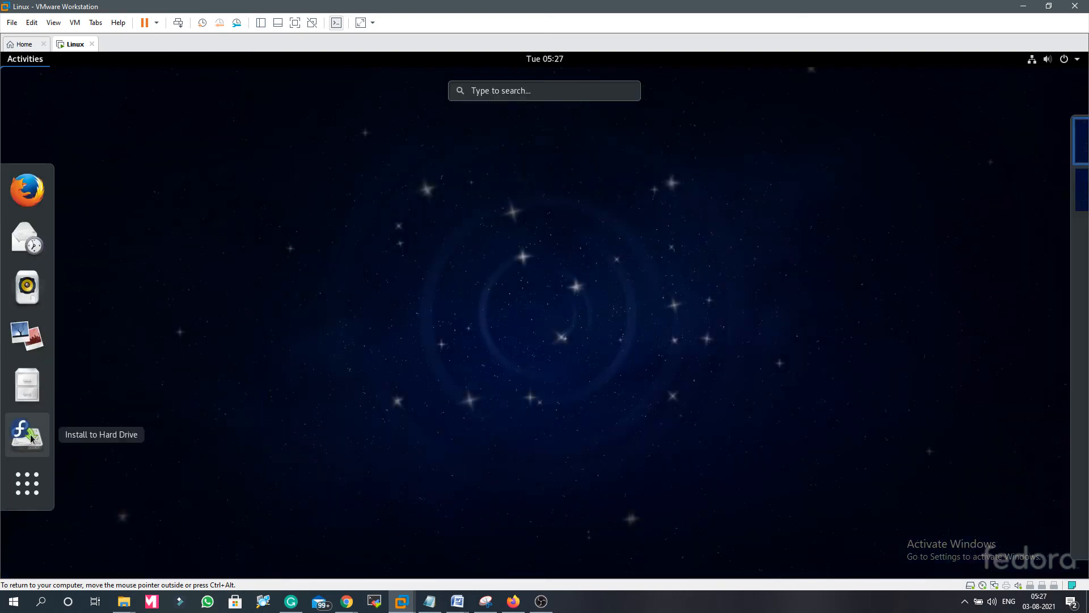
click(32, 438)
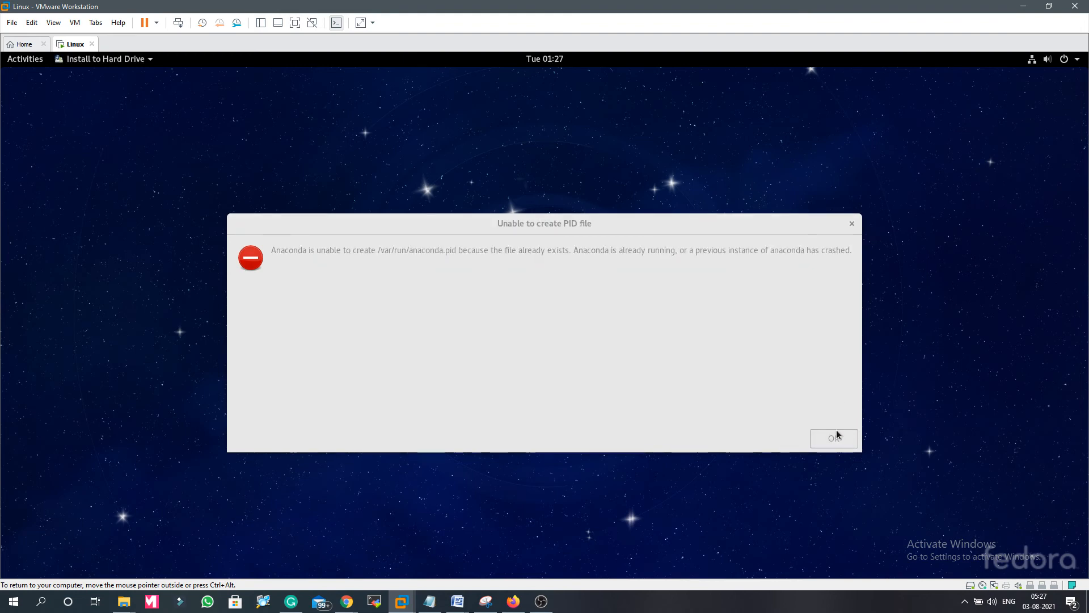
click(852, 223)
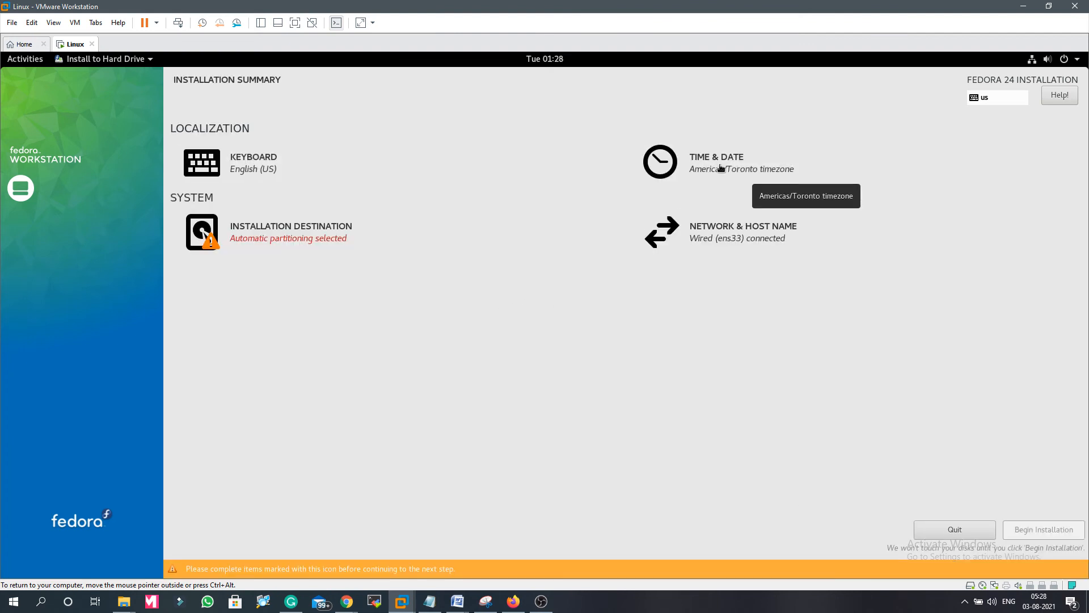
Set the installation's host name to the owner's first name followed by .nspdom34.local.
click(701, 232)
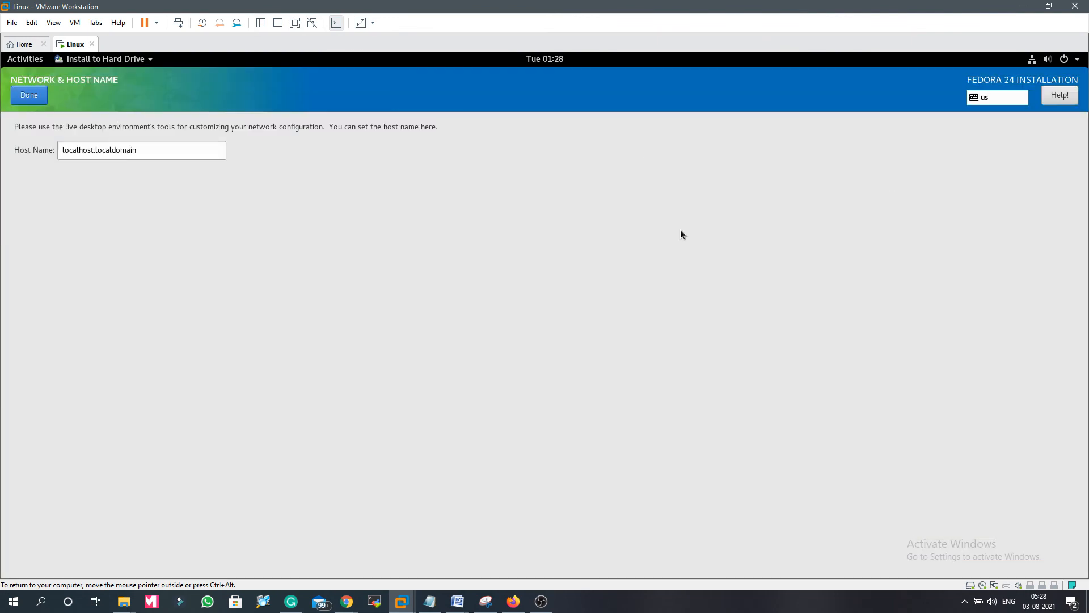
double_click(156, 155)
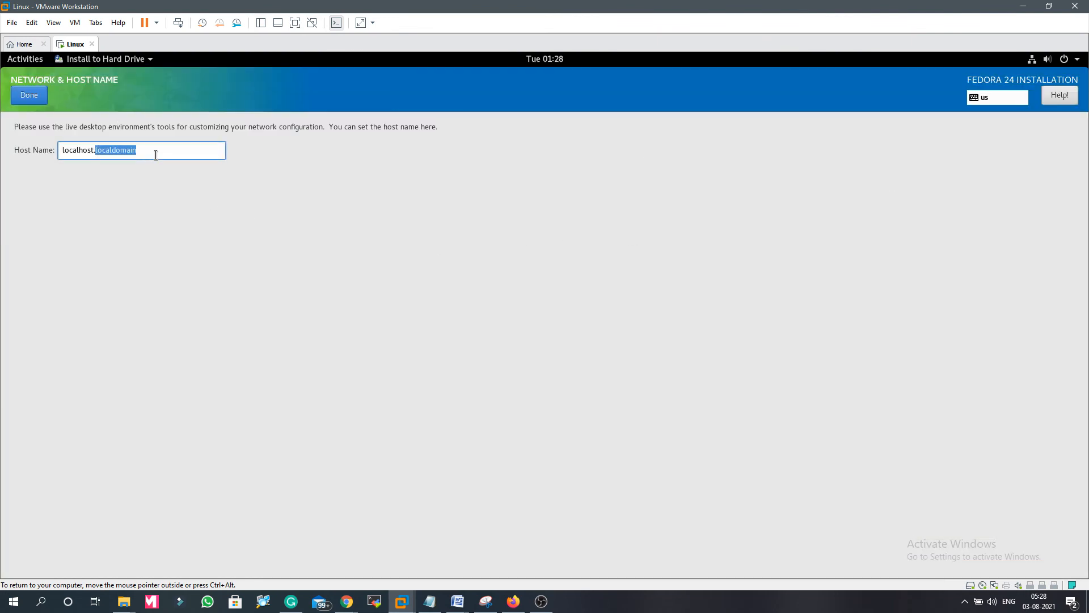
triple_click(156, 155)
text(Abhishek.nspdom34.local)
click(37, 98)
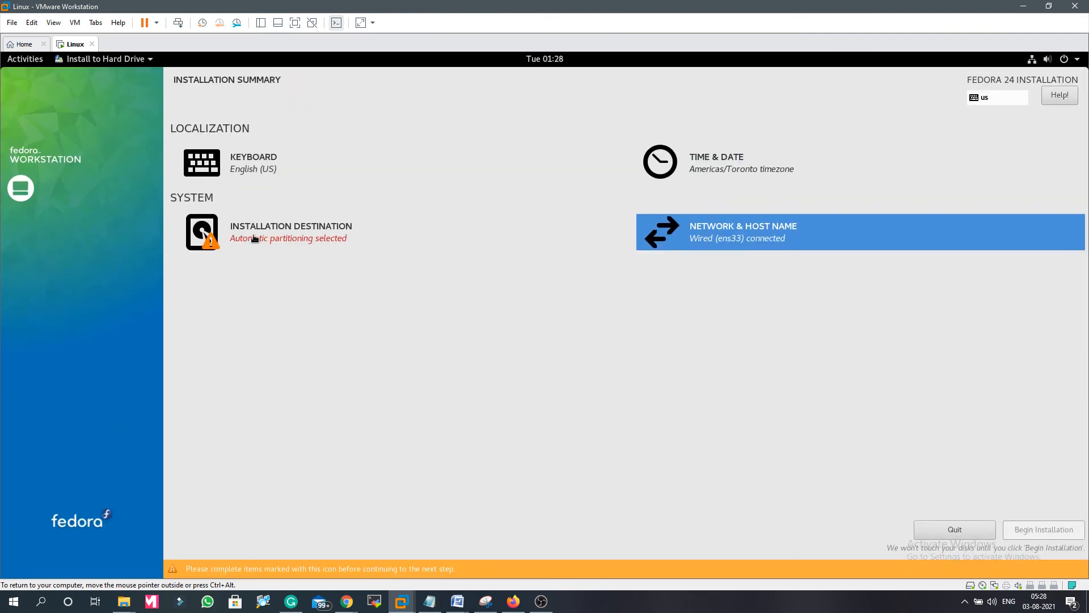
Confirm the installation destination with automatic partitioning and begin the Fedora installation.
click(250, 233)
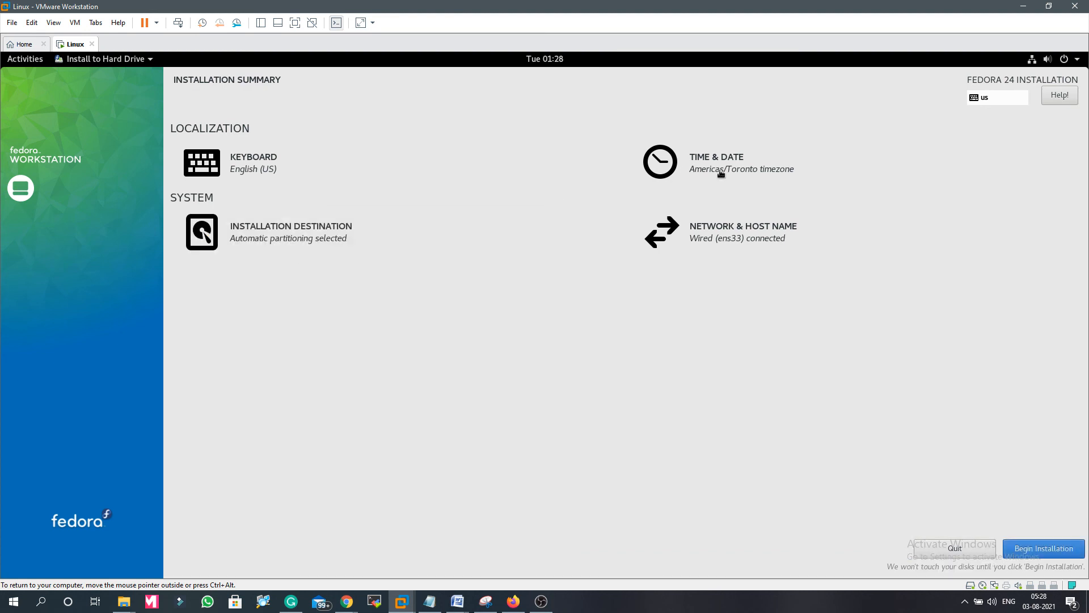
click(1065, 553)
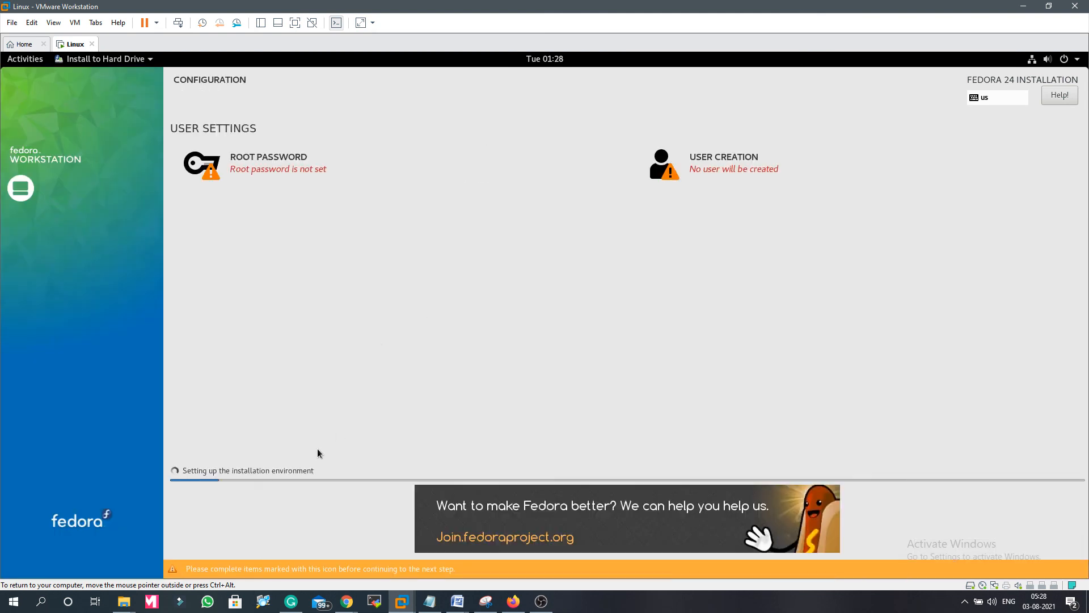
View the root password and user creation settings, leaving both without entering anything.
click(265, 171)
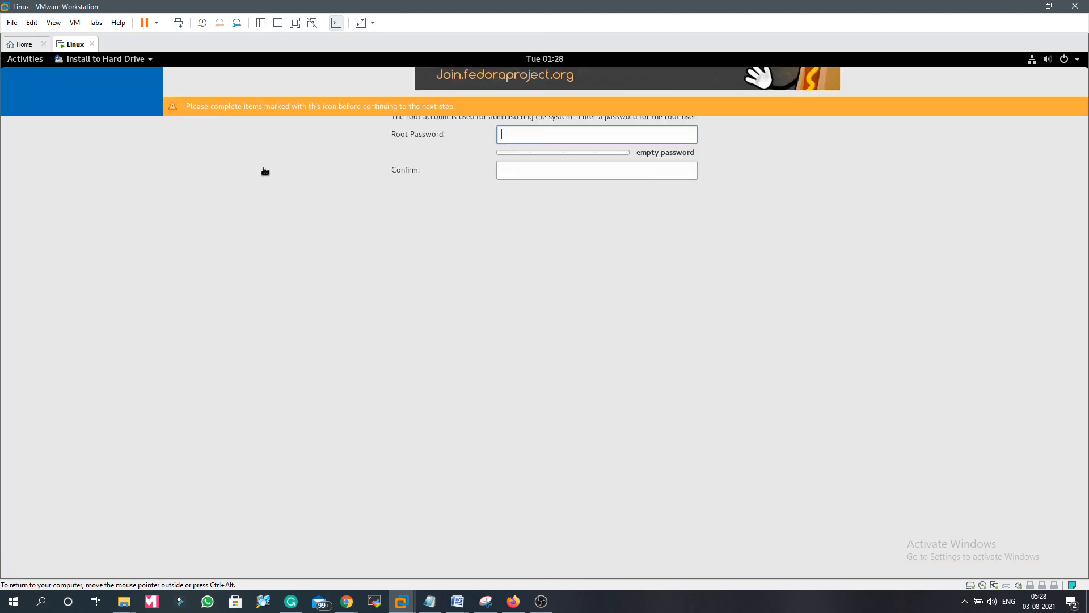
click(35, 95)
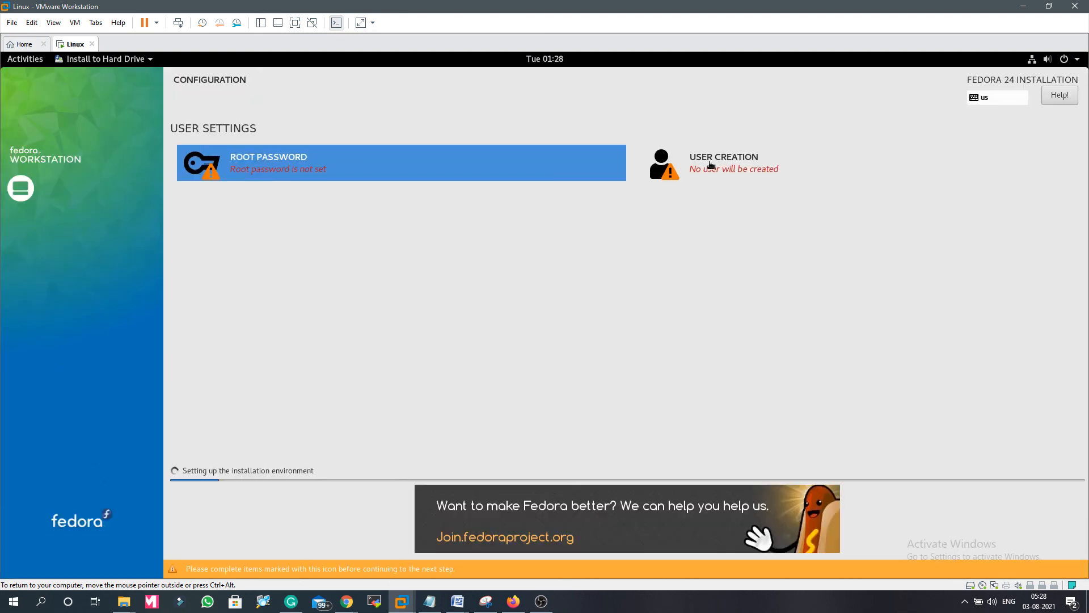
click(712, 165)
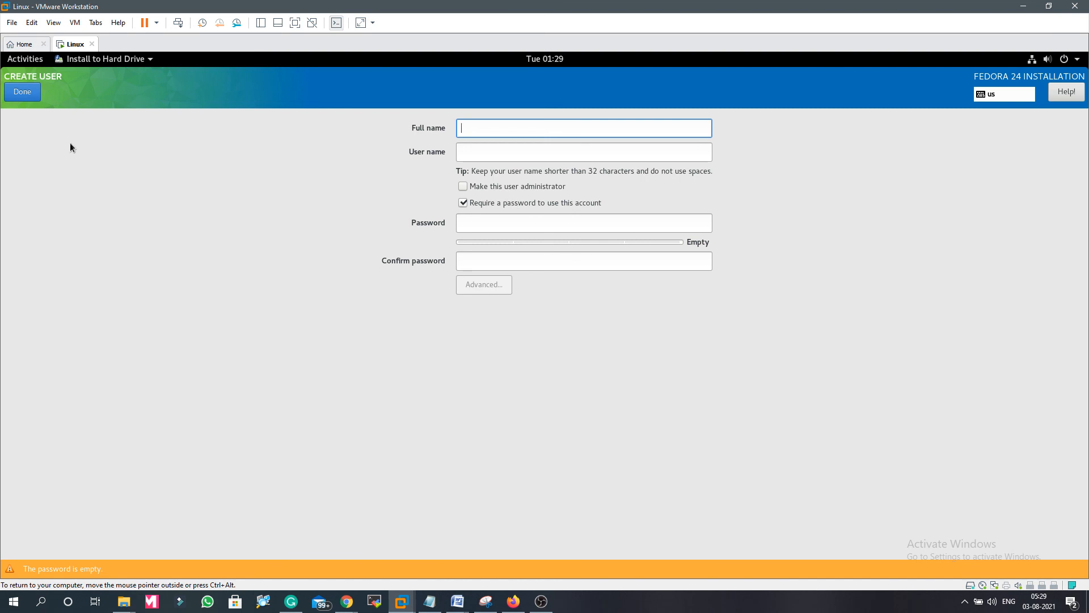
click(23, 93)
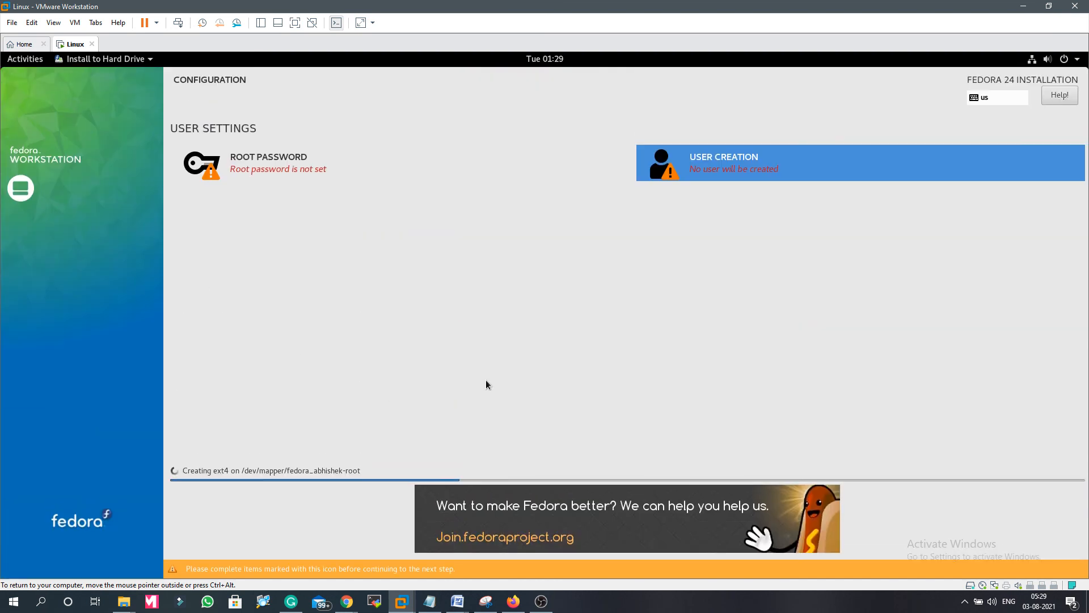